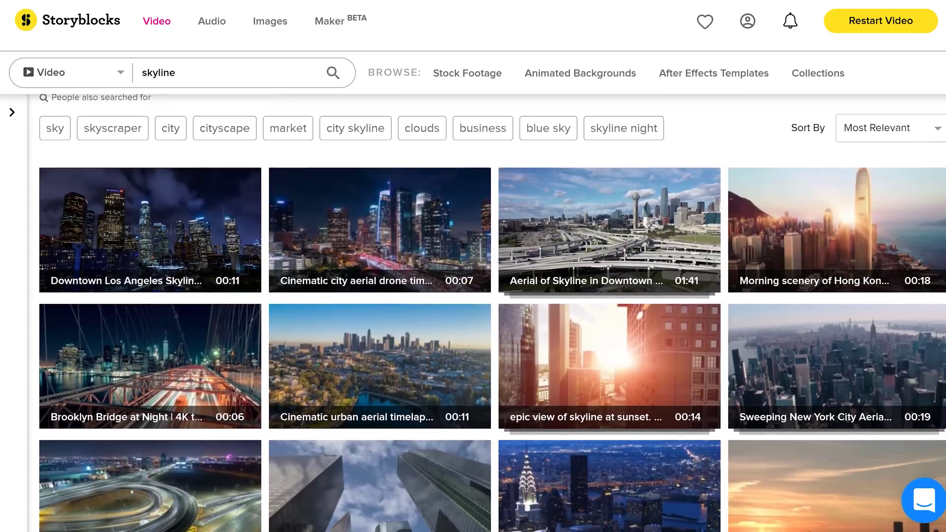
scroll(493, 313, down, 2)
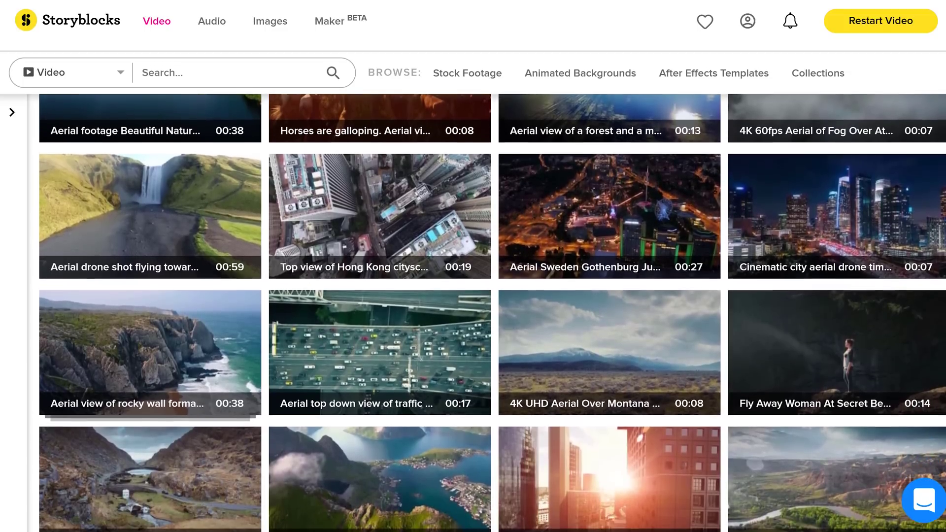
- Scroll the Storyblocks skyline results and the opened aerial clip's download page
scroll(492, 312, down, 2)
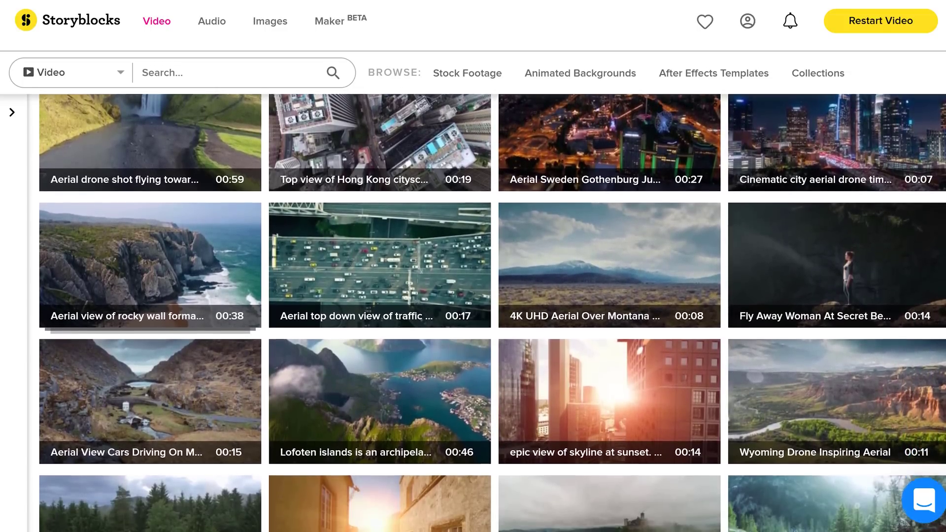
scroll(492, 313, down, 2)
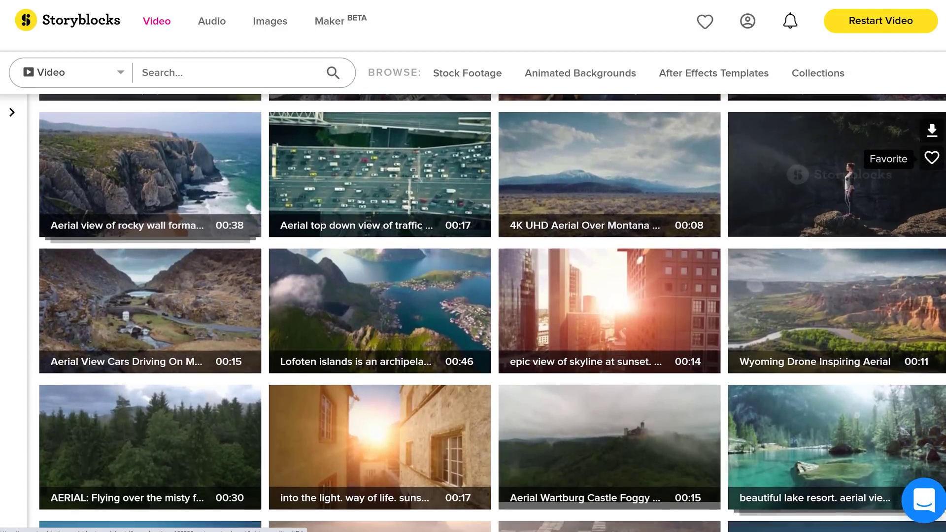
scroll(492, 312, down, 3)
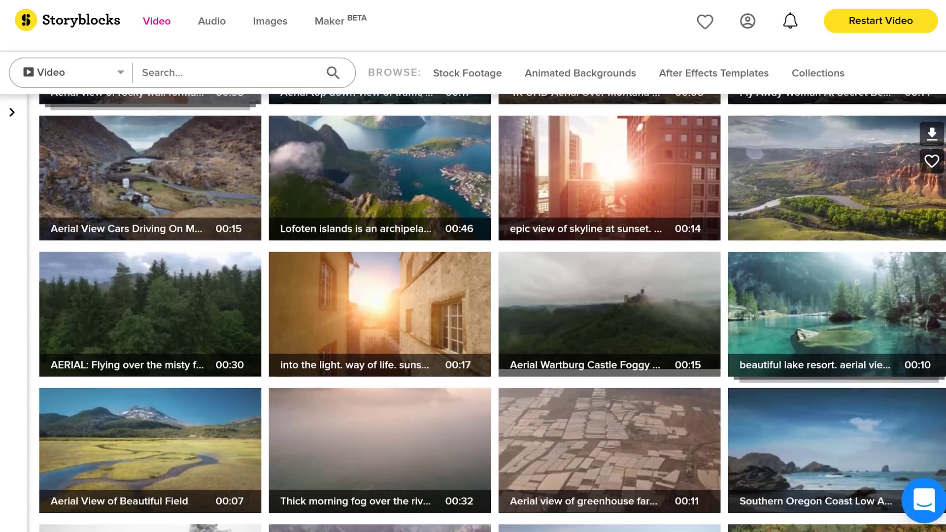
scroll(493, 312, down, 3)
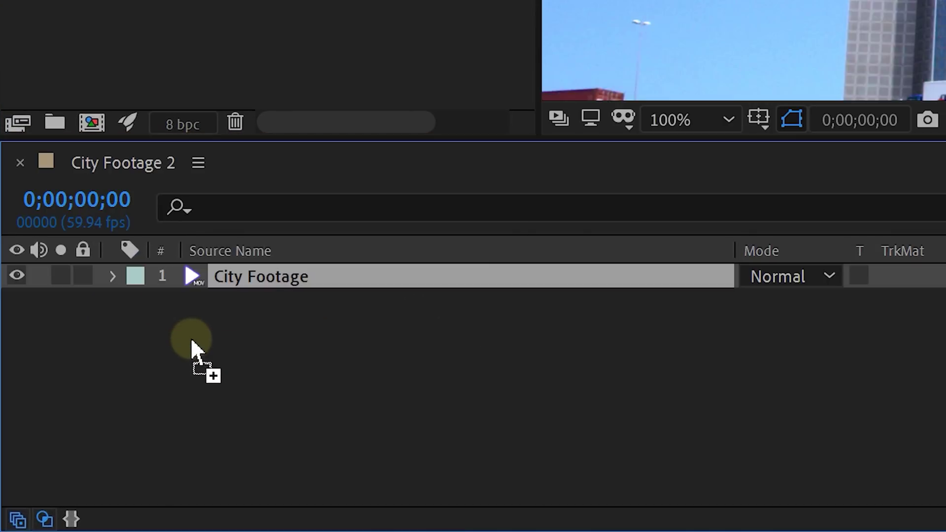
- Add the City Footage to the composition and duplicate its layer
drag(192, 340, 191, 340)
click(320, 284)
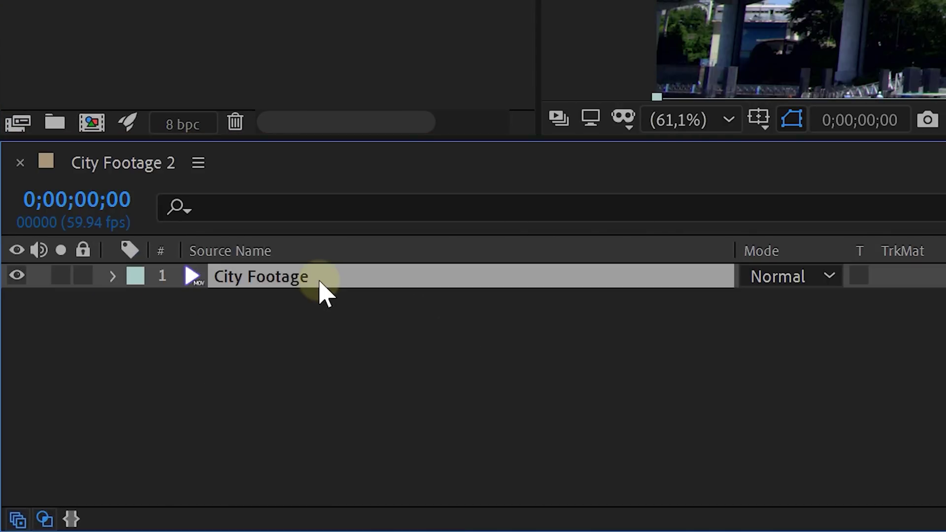
key(ctrl+d)
key(ctrl+d)
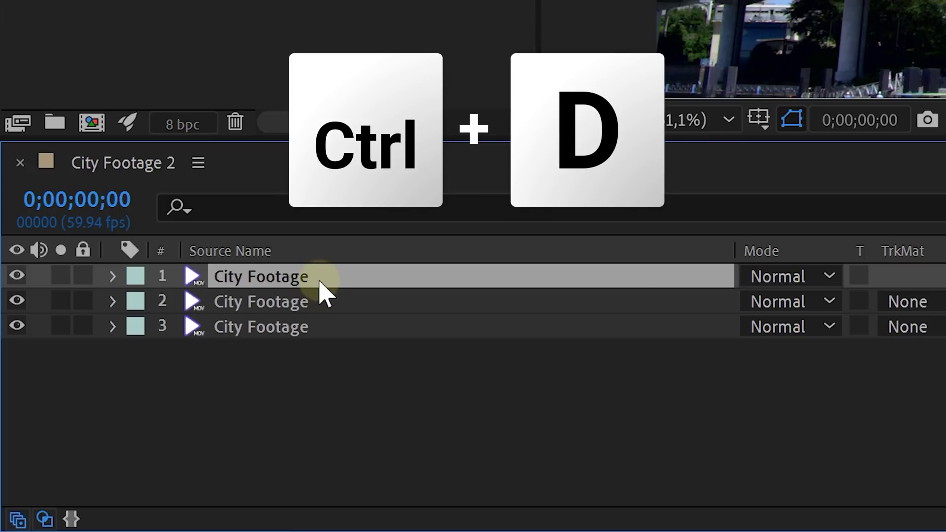
- Rename the top two layers 'Golden Building' and 'Silver Building'
key(Return)
text(Golden Building)
key(Return)
click(318, 298)
key(Return)
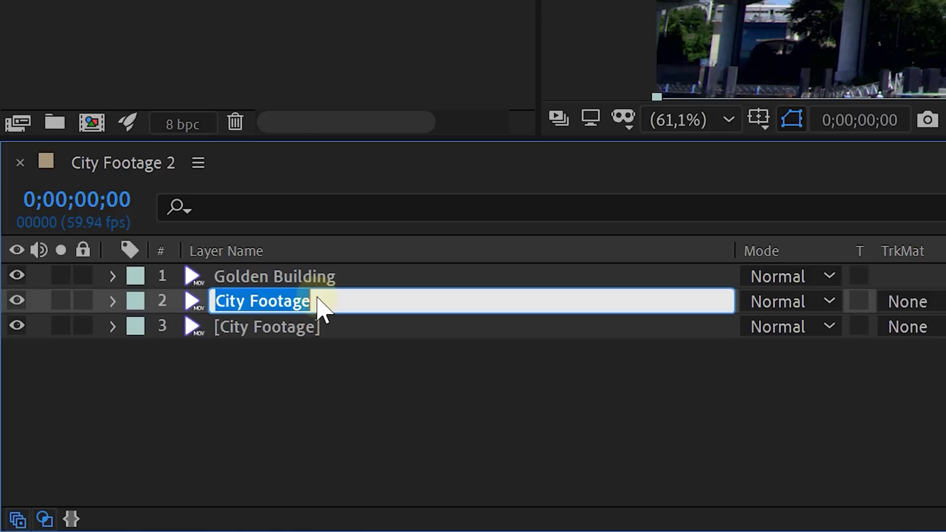
text(Silver Building)
key(Return)
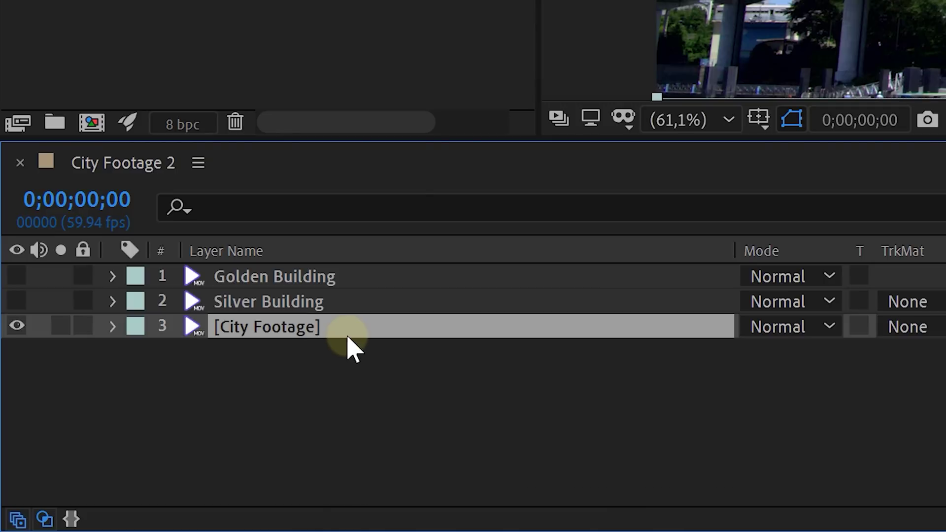
- Duplicate the background City Footage layer and clone sky over the golden building's left edge
key(ctrl+d)
key(Return)
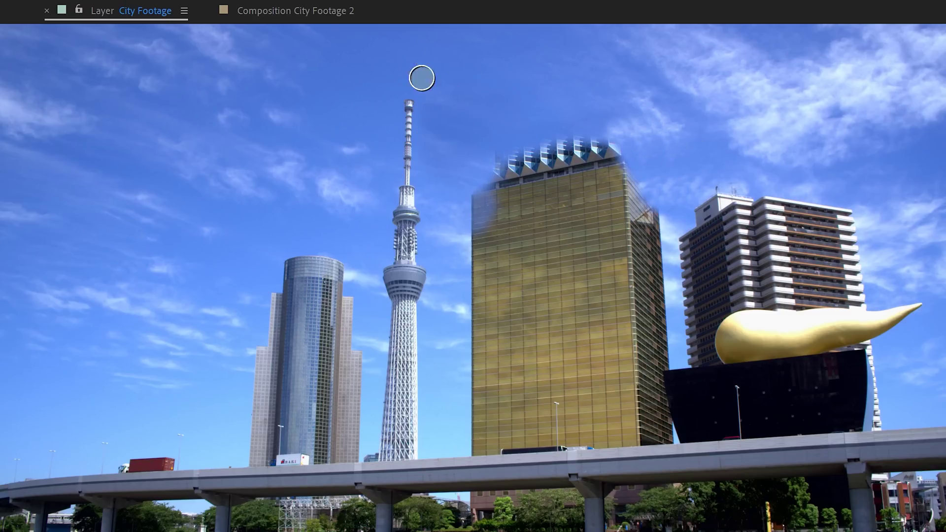
drag(476, 427, 472, 188)
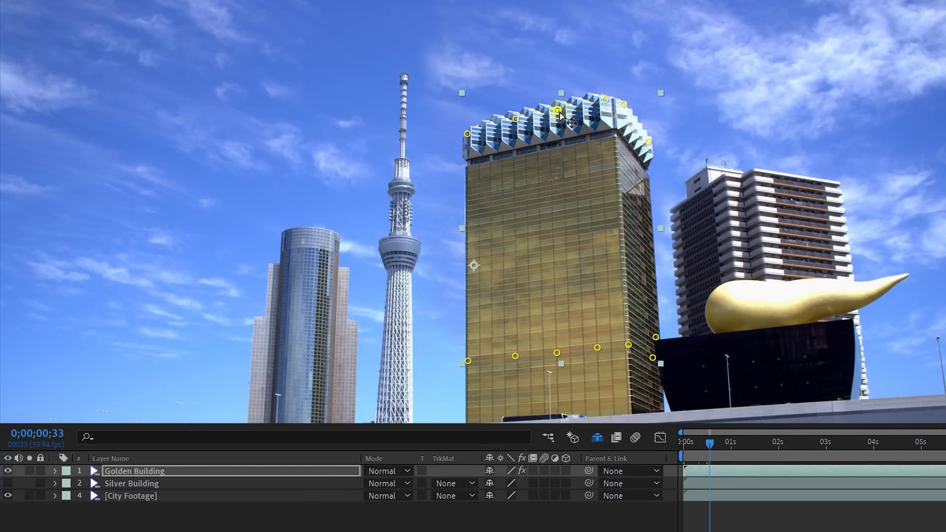
- Stretch the golden building's top pins upward, then pull them back down at about one second
drag(560, 116, 560, 28)
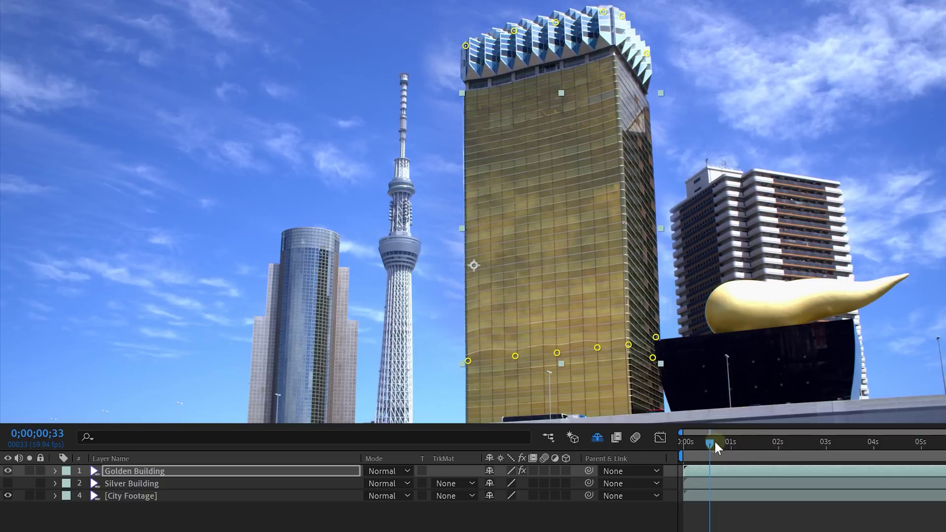
drag(716, 442, 734, 442)
drag(514, 30, 517, 123)
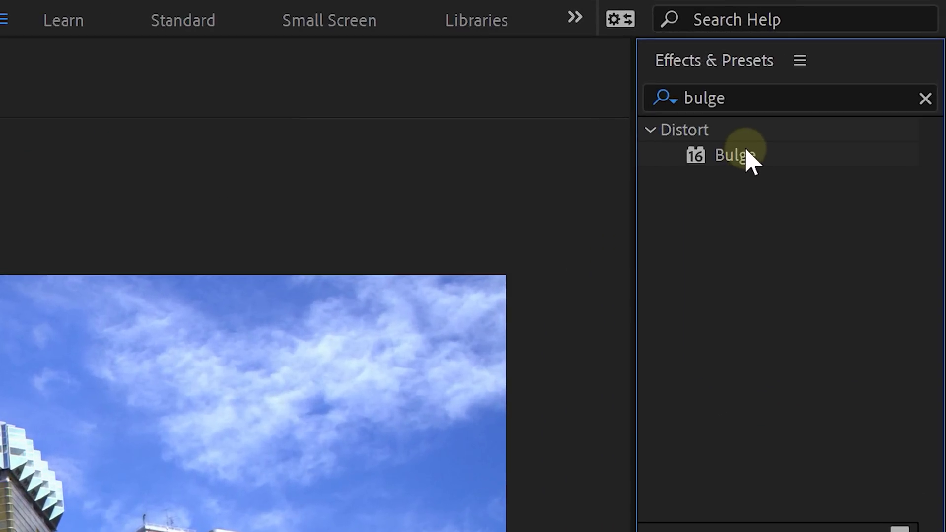
- Apply Bulge to the silver building, centred on it with a much taller vertical radius
click(873, 84)
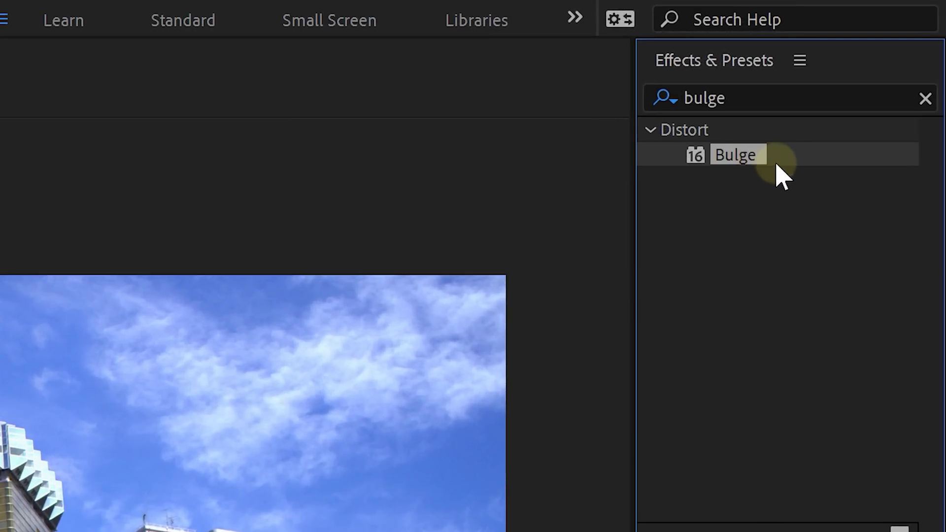
double_click(752, 157)
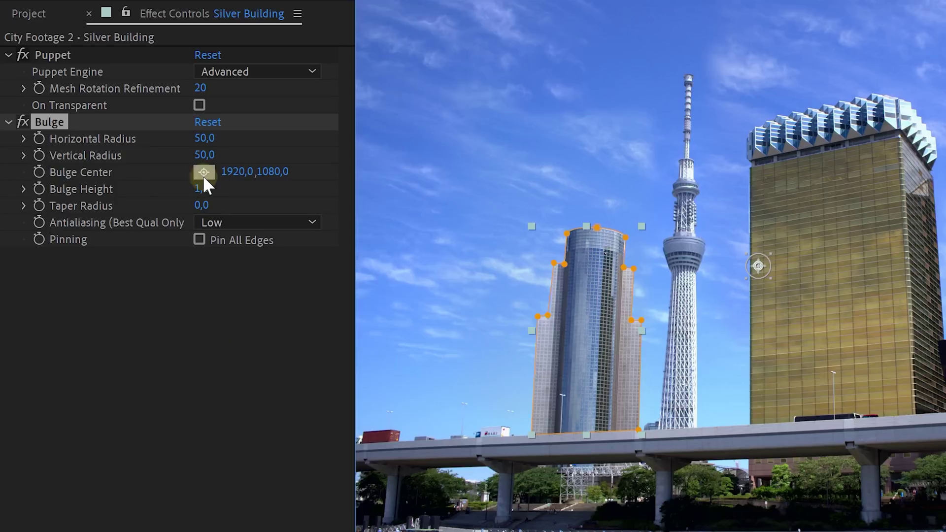
click(203, 172)
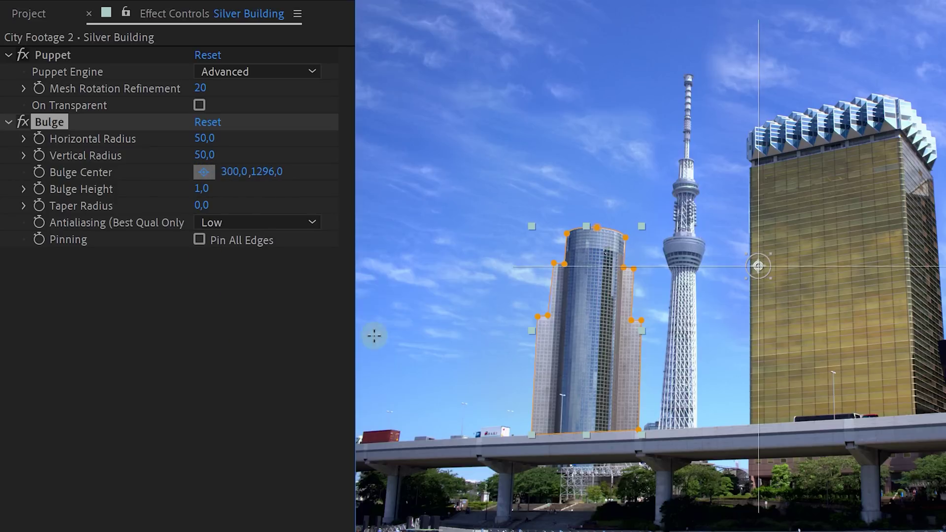
click(587, 386)
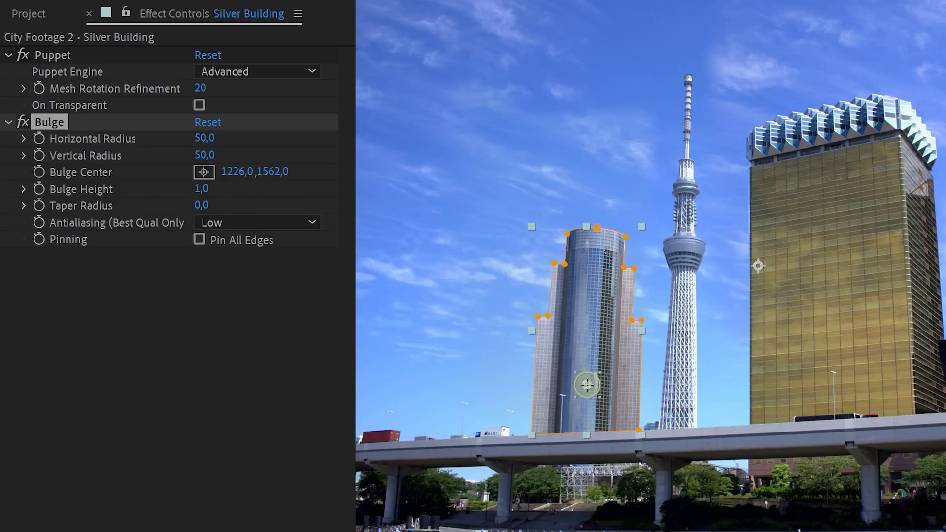
drag(204, 155, 268, 154)
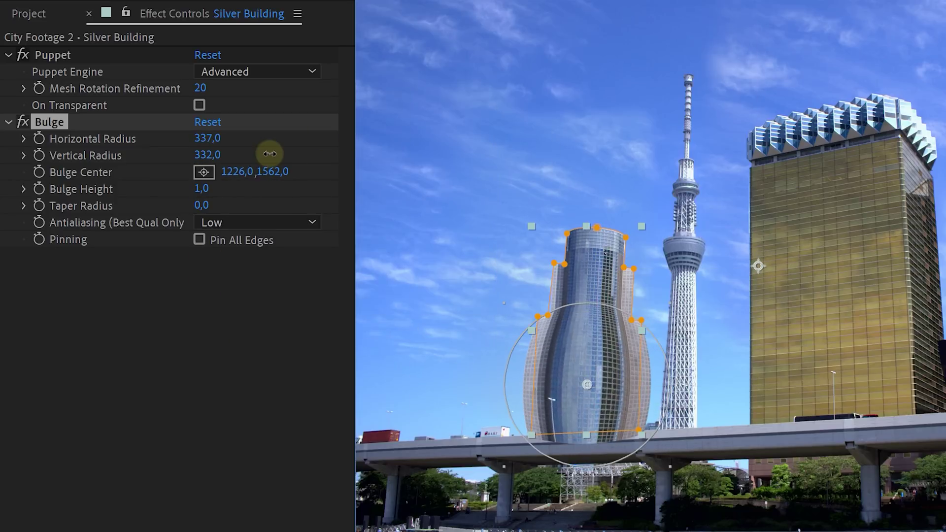
- Keyframe the Bulge Height at 0 and then at 1
text(0)
key(Return)
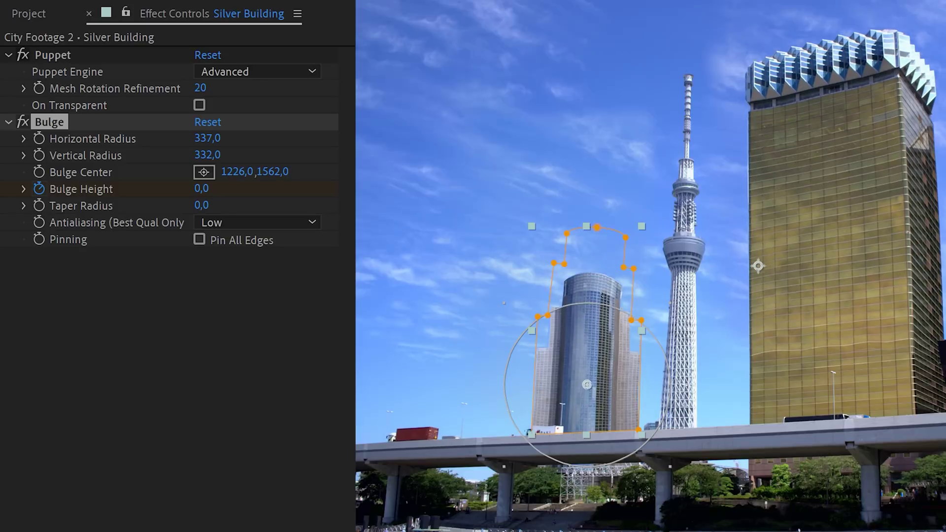
text(1)
key(Return)
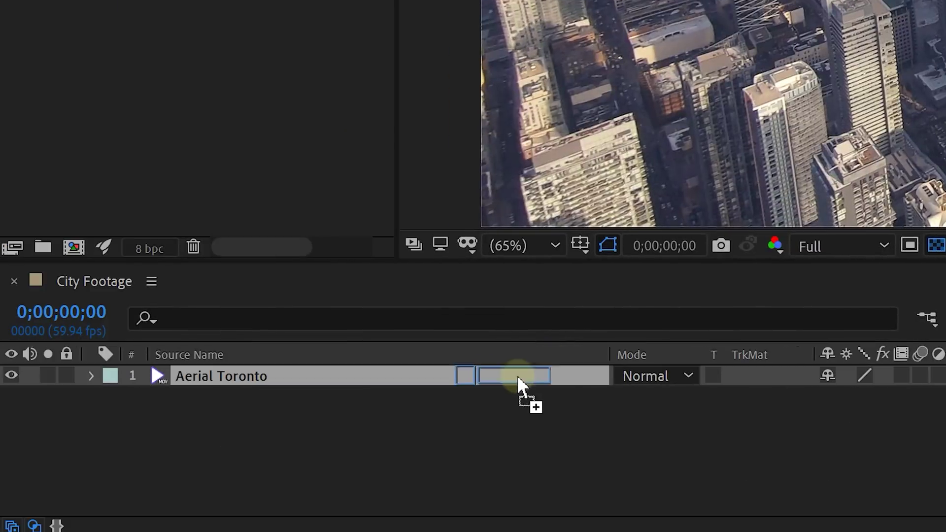
- Run Mocha AE on Aerial Toronto, tracking the tower shape forward with Perspective enabled
drag(522, 387, 509, 376)
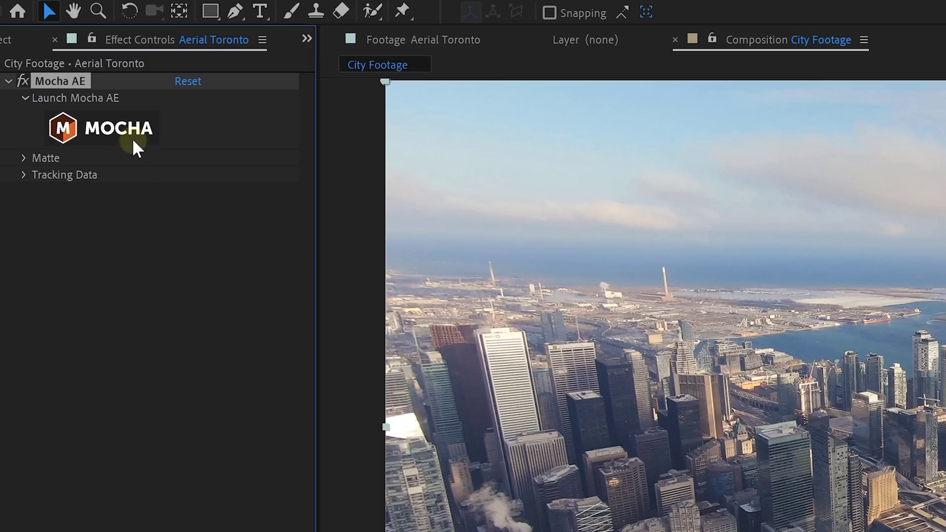
click(132, 140)
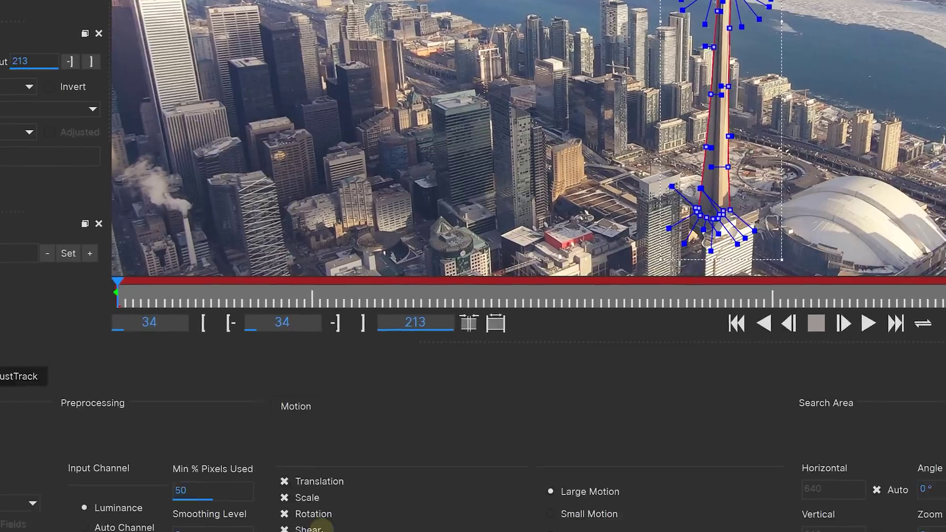
click(373, 468)
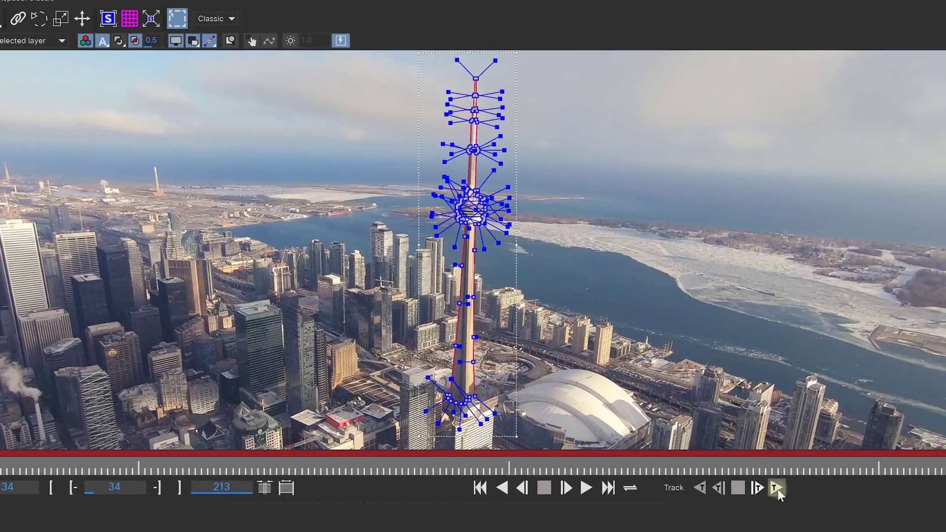
click(776, 488)
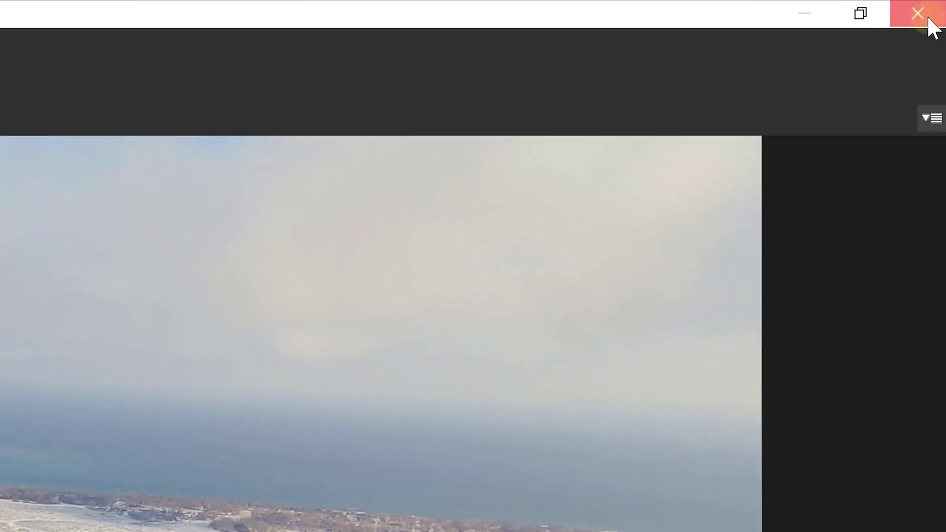
click(929, 16)
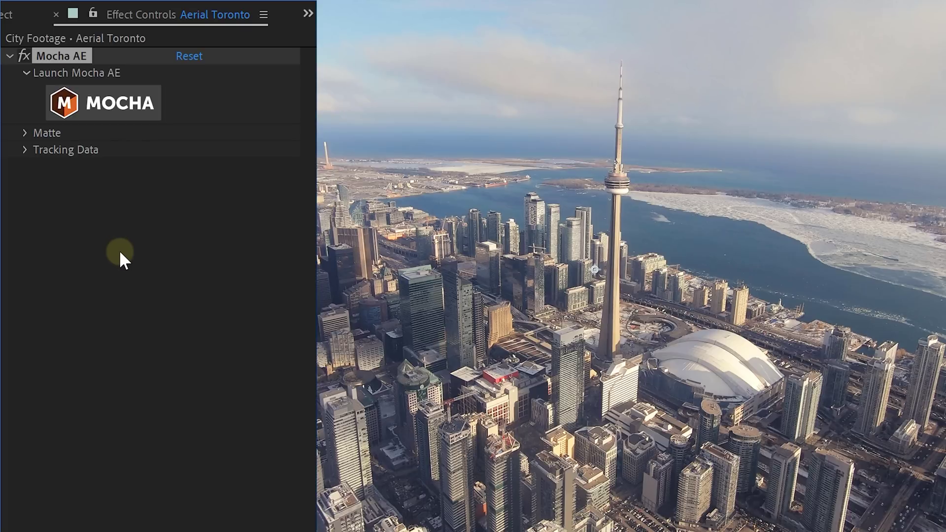
- Create AE masks from the tracked shape, duplicate the layer, and reveal the Background layer's mask
click(23, 133)
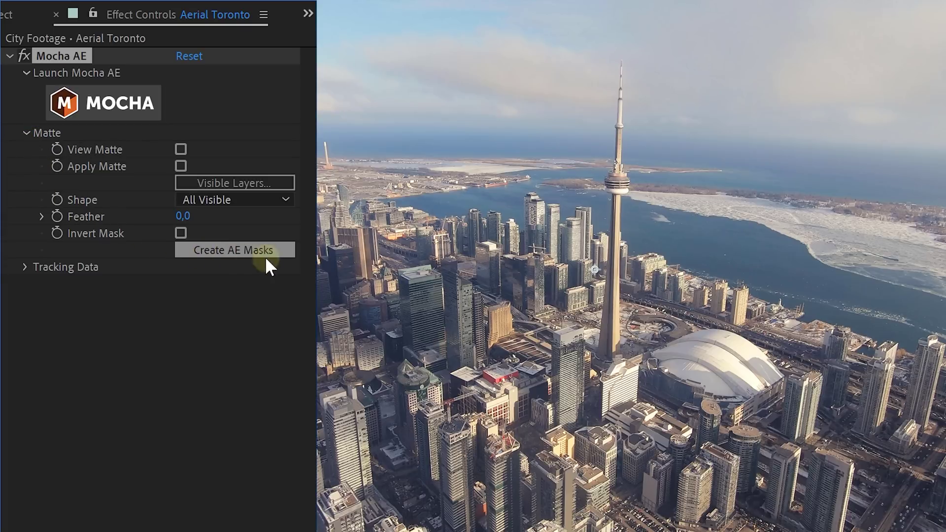
click(245, 254)
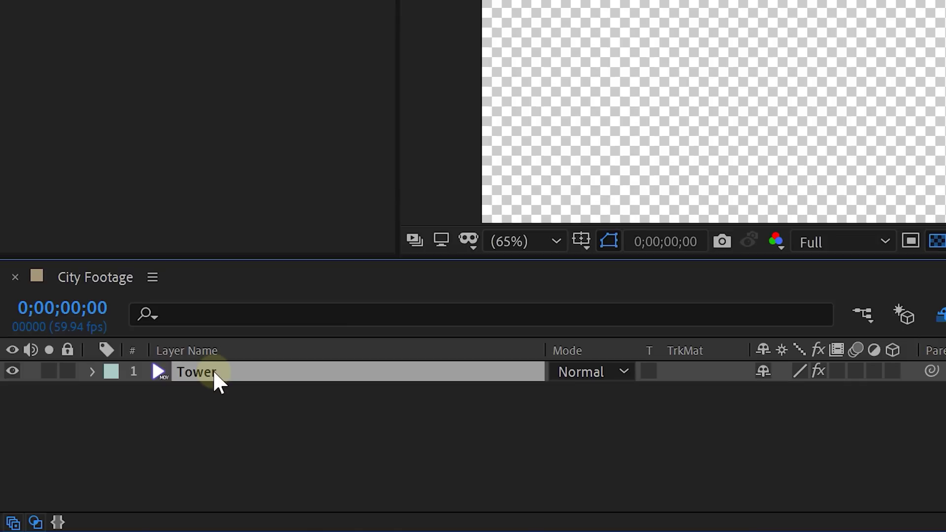
key(ctrl+d)
click(228, 392)
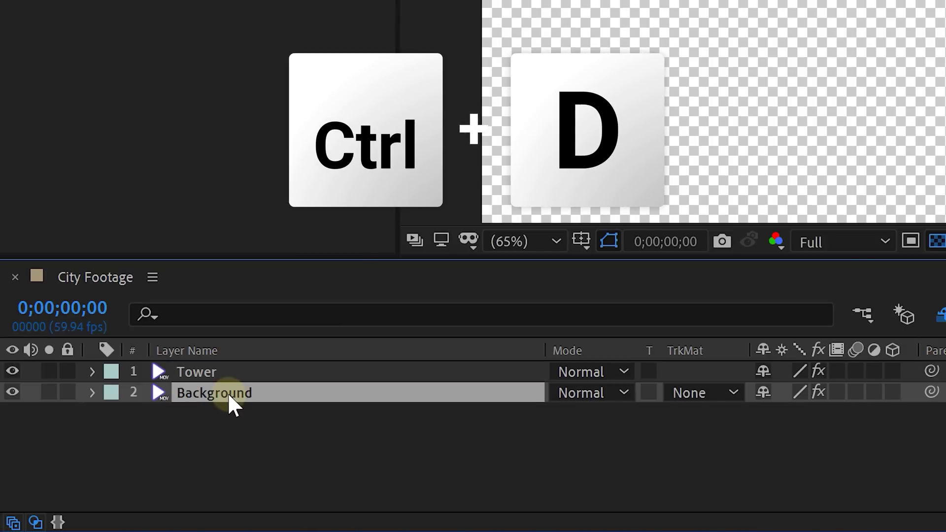
key(m)
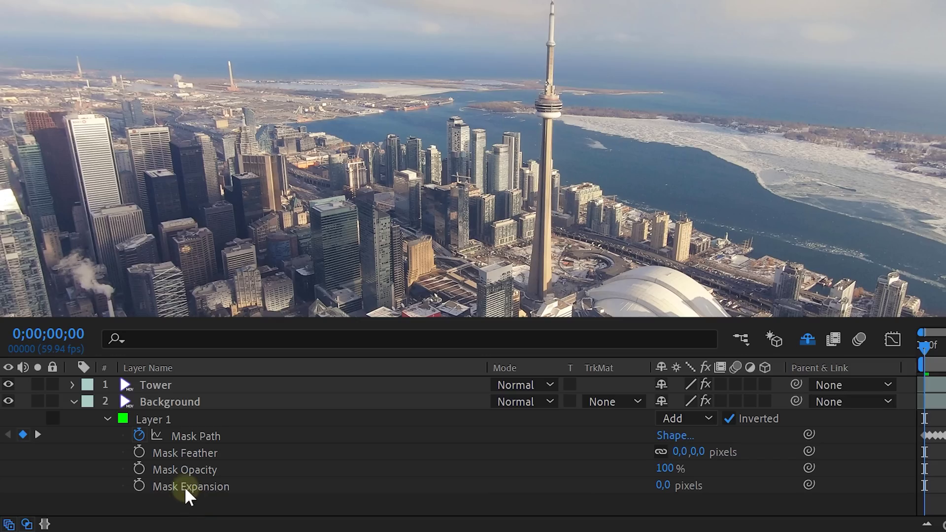
- Expand the tower mask to 14 pixels and set Content-Aware Fill to Object, Entire Duration
click(186, 488)
drag(667, 485, 677, 481)
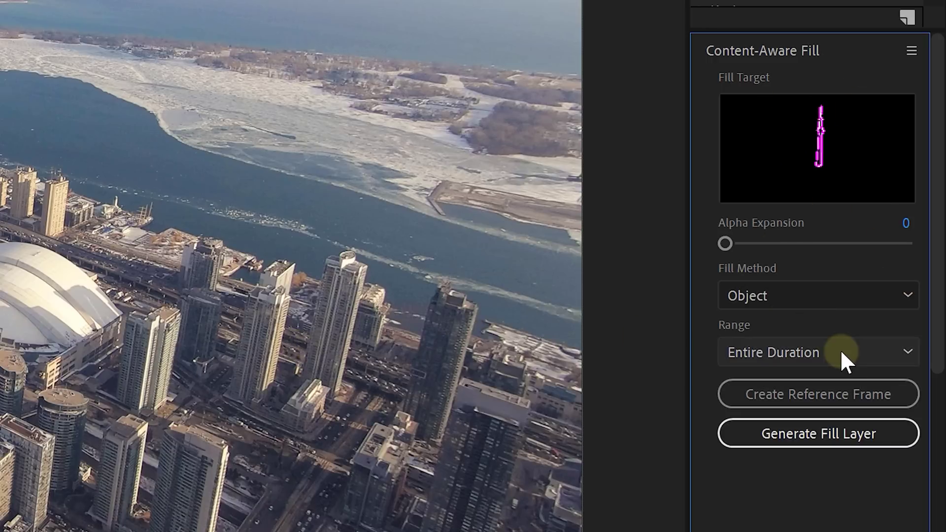
click(842, 358)
click(851, 380)
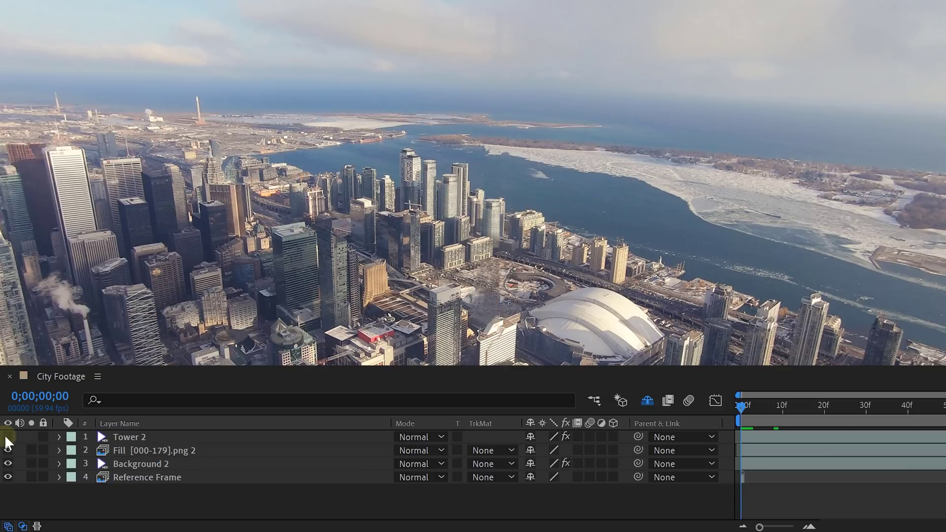
click(8, 437)
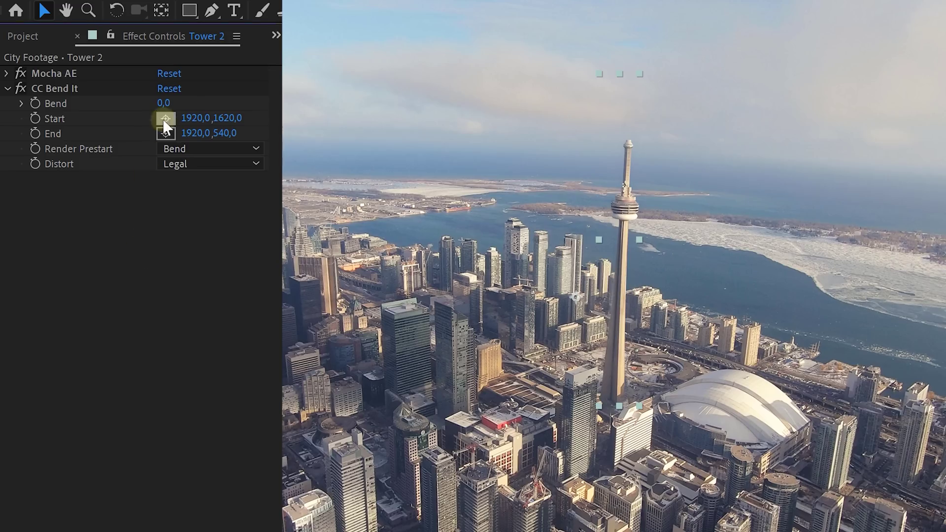
- Hide the tower to check the fill, then set CC Bend It from base to top and arc it
click(165, 118)
click(613, 395)
click(166, 133)
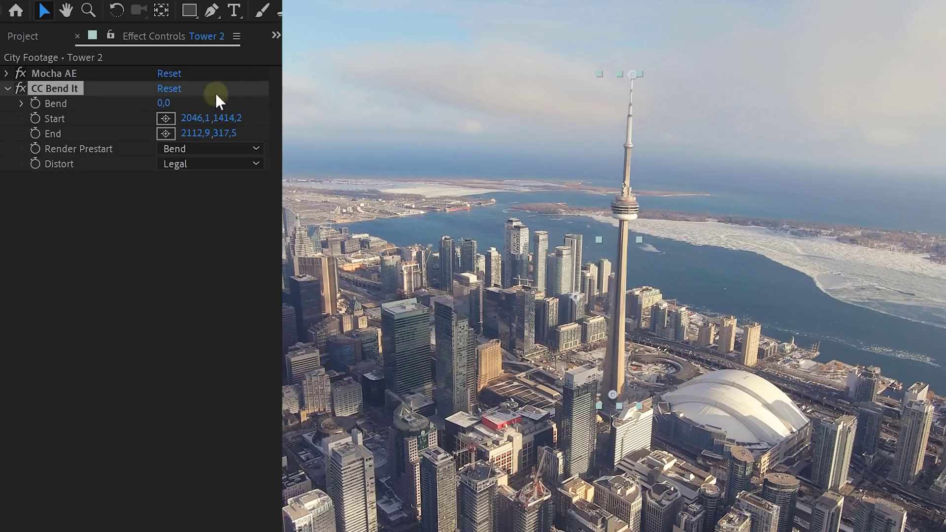
drag(163, 102, 192, 95)
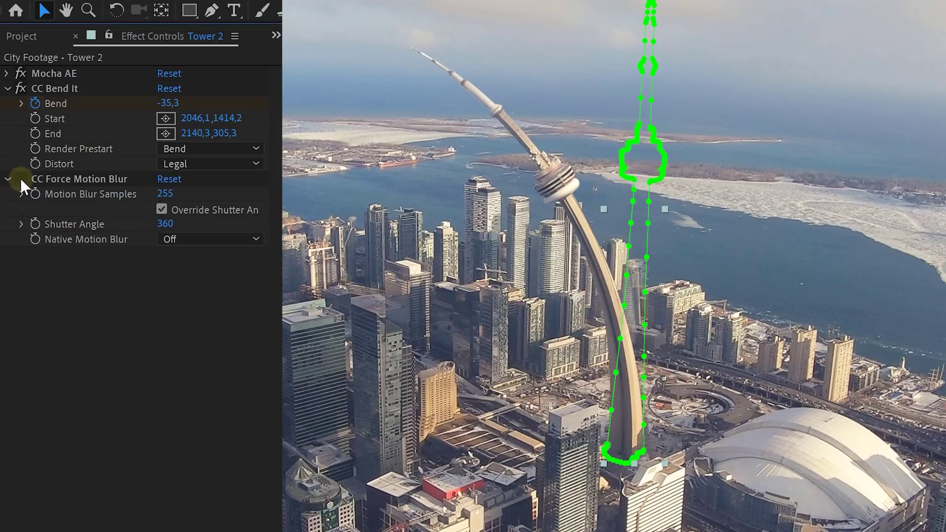